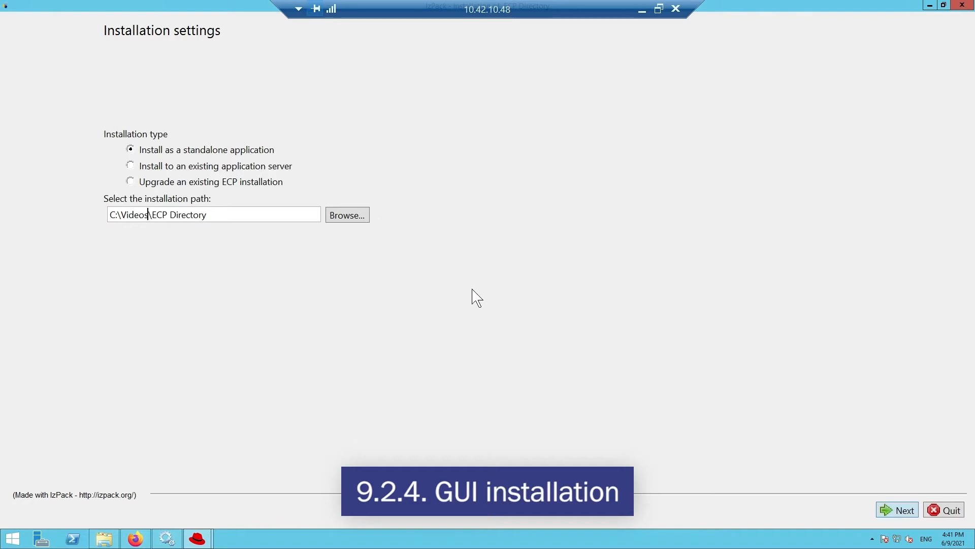
- Accept creating C:\Videos\ECP Directory as the target and install the application as a Windows service without automated start on server startup
left_click(893, 513)
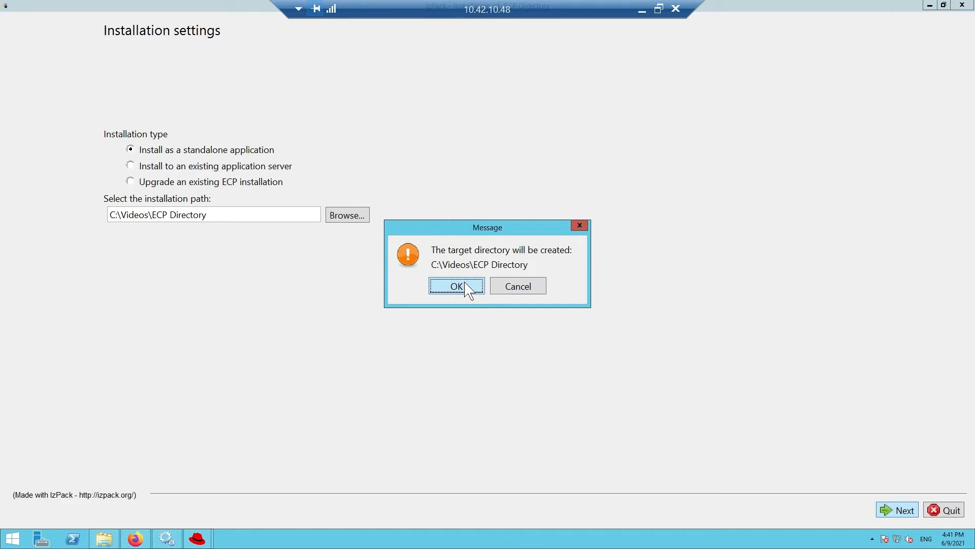
left_click(468, 290)
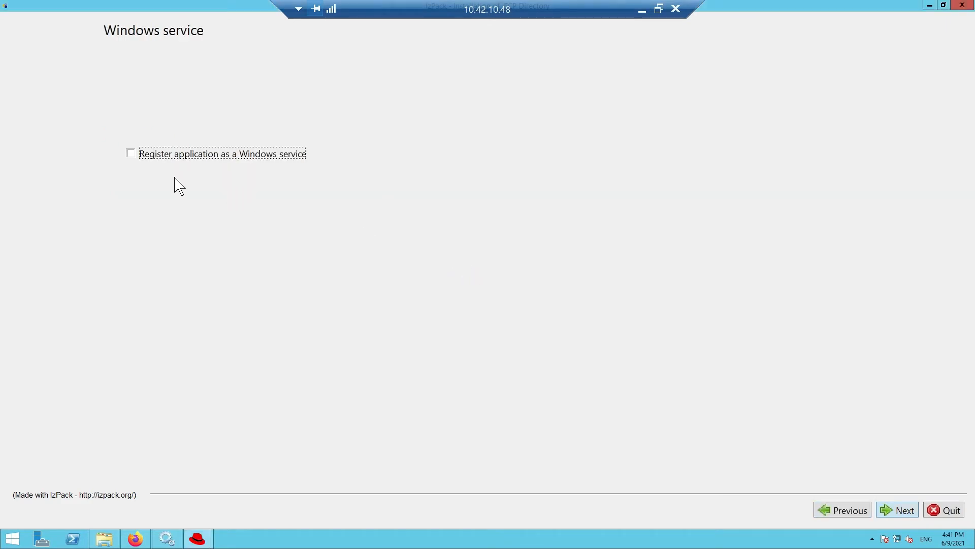
left_click(129, 153)
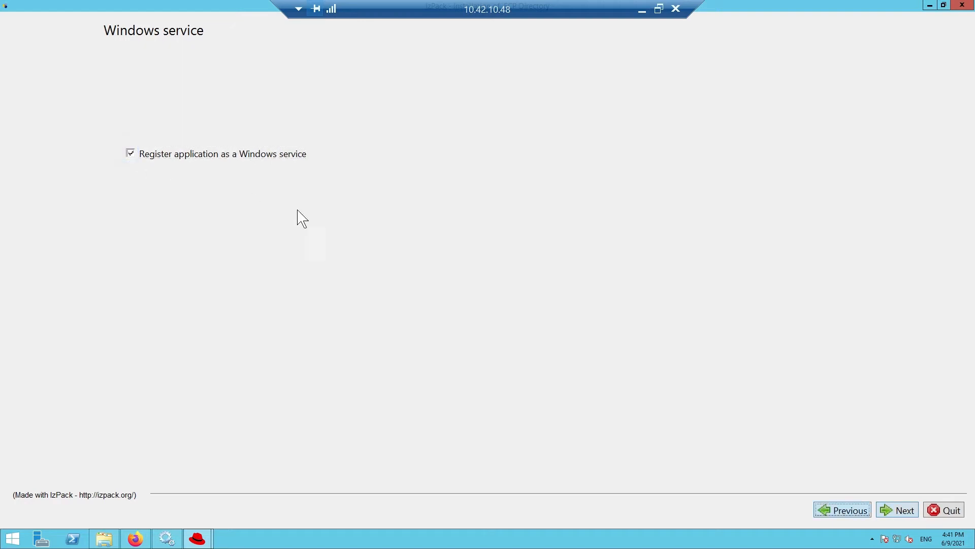
left_click(903, 510)
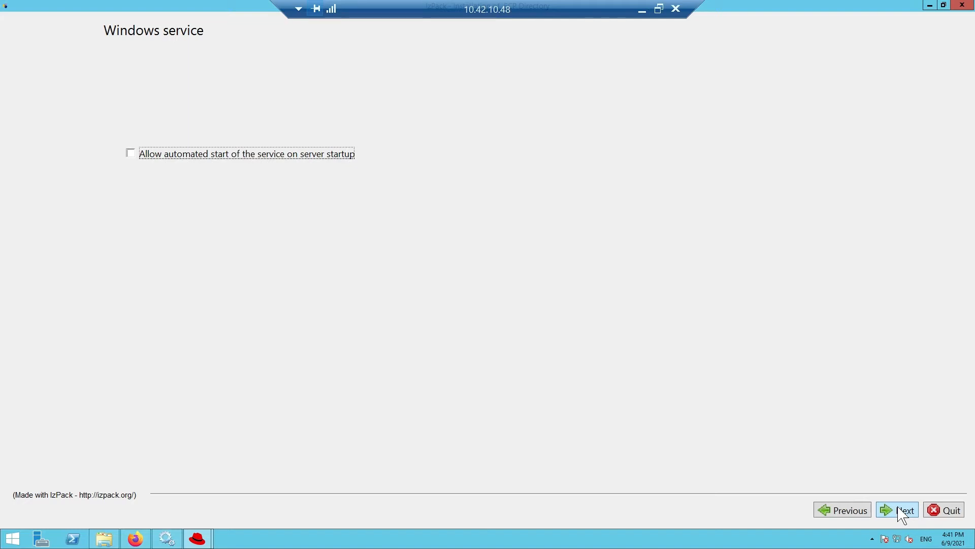
left_click(901, 509)
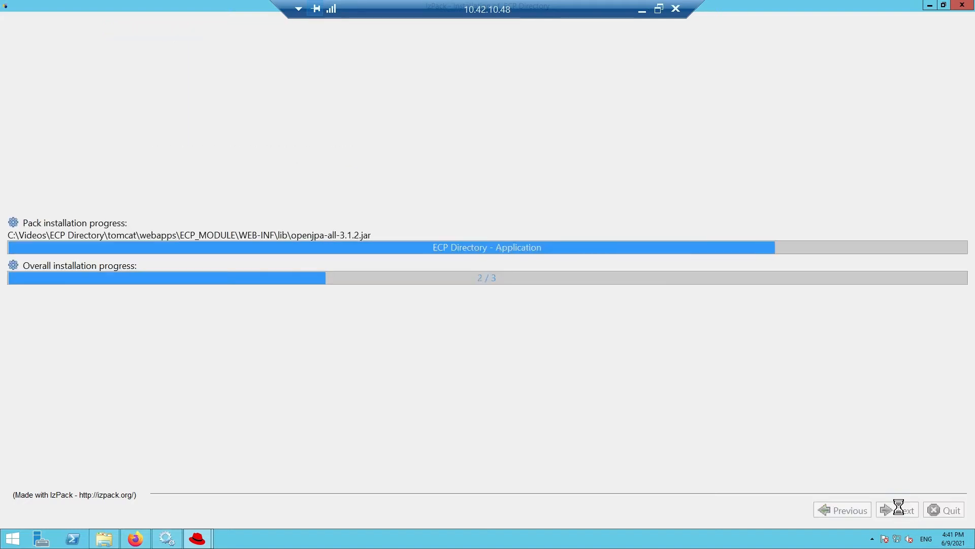
left_click(901, 511)
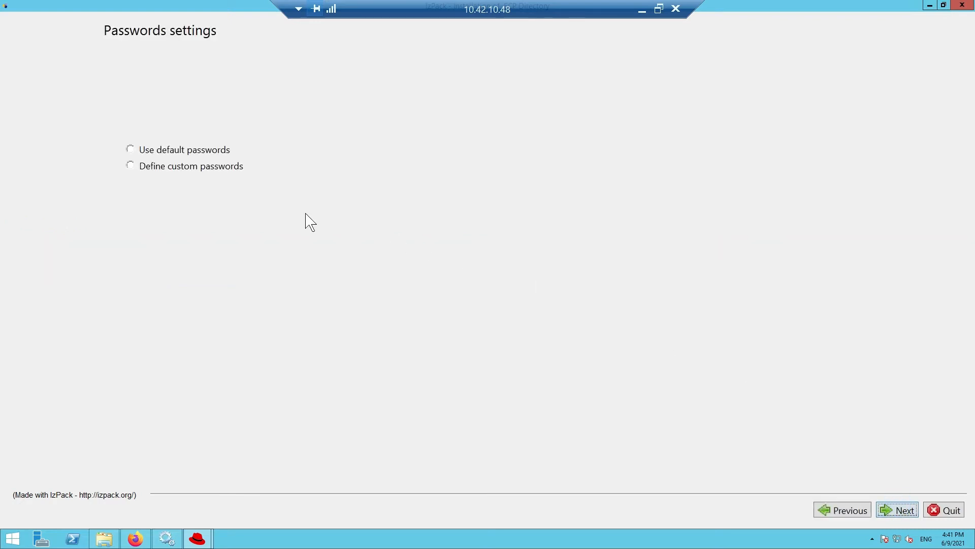
- Choose custom passwords, keeping Hashed for users and Plain for technical accounts, and enter and confirm the administrator login password
left_click(132, 165)
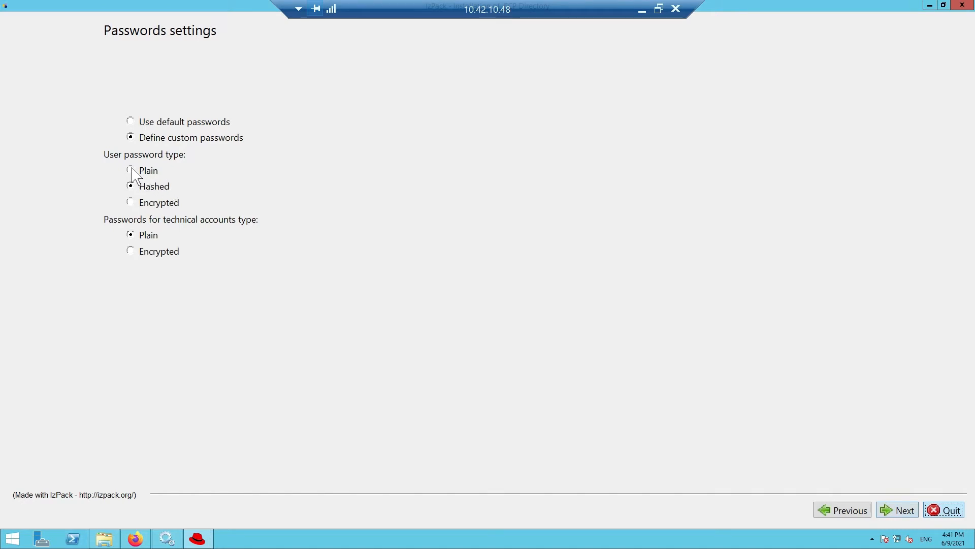
left_click(905, 511)
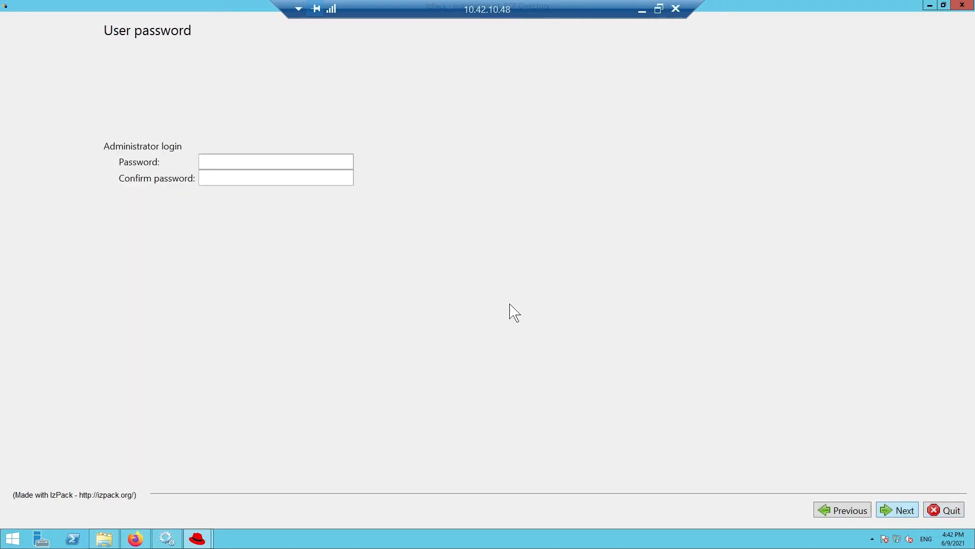
type("*****")
left_click(316, 177)
type("********")
left_click(917, 514)
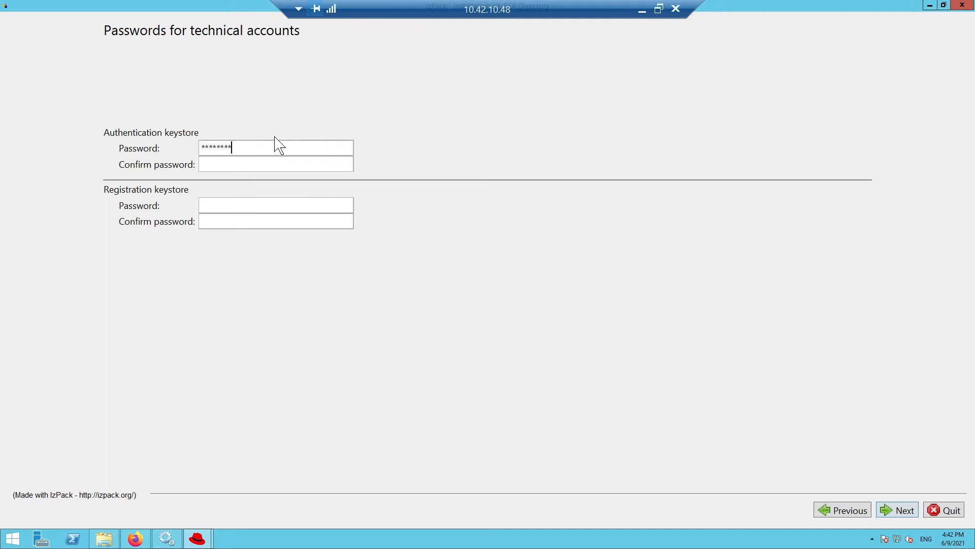
- Enter and confirm the passwords for the authentication keystore and the registration keystore
left_click(279, 160)
type("****")
left_click(281, 202)
type("********")
left_click(281, 219)
type("********")
left_click(895, 514)
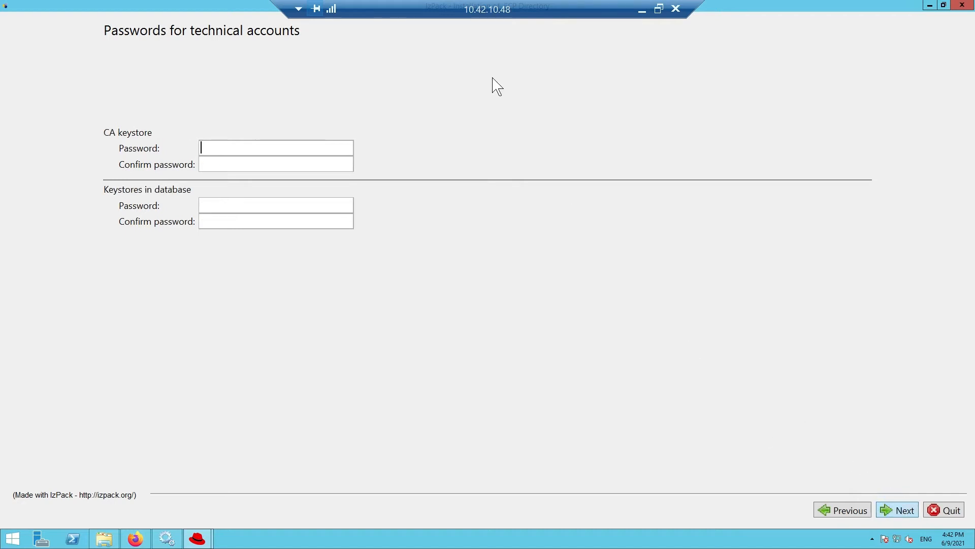
- Enter and confirm the passwords for the CA keystore and the keystores in database, and complete the installer
type("********")
left_click(343, 166)
type("**")
left_click(321, 221)
left_click(897, 509)
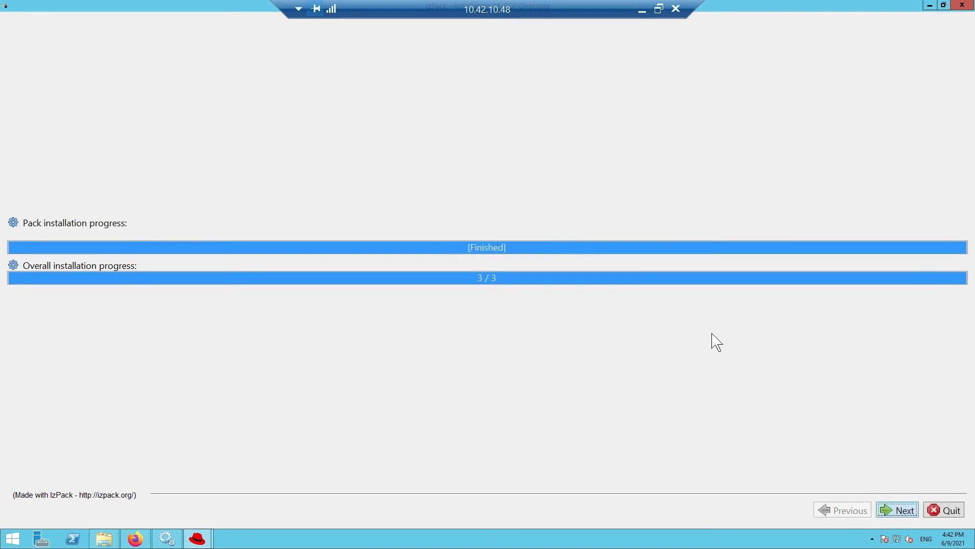
left_click(904, 511)
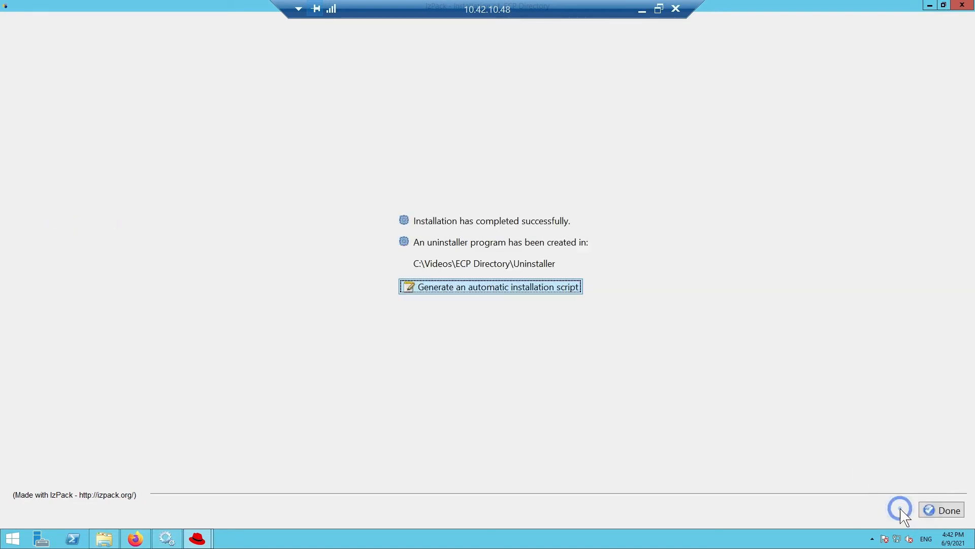
left_click(935, 510)
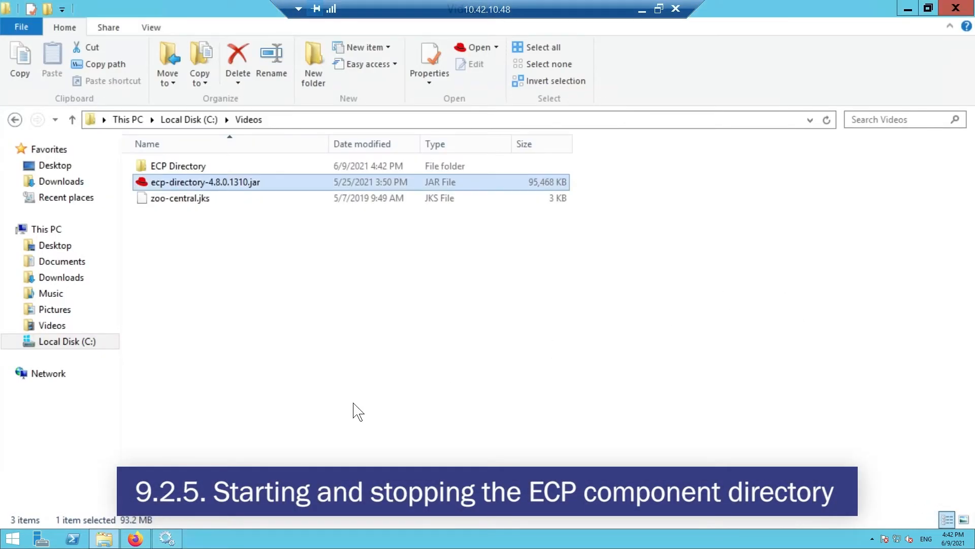
- Switch to the Services window, refresh the service list and start the ecp-directory service
left_click(167, 538)
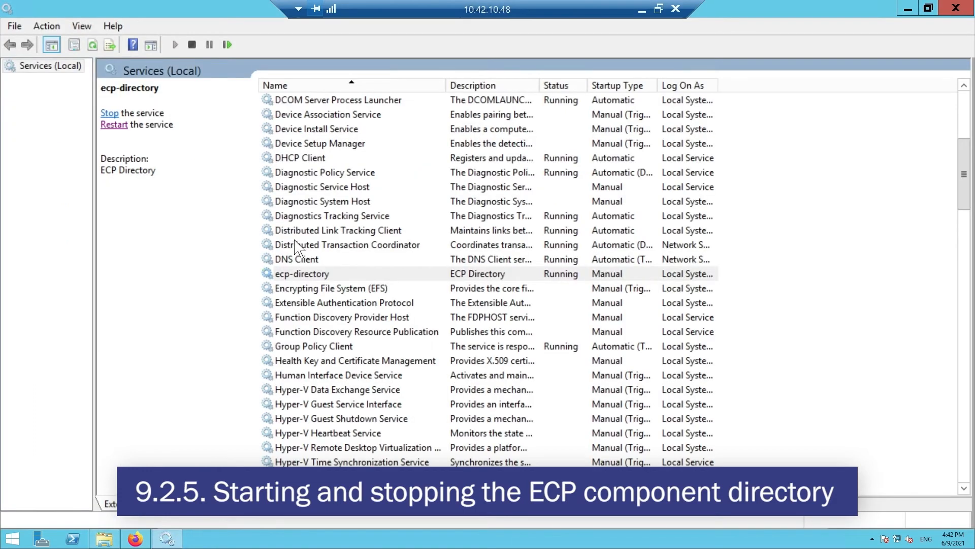
left_click(94, 46)
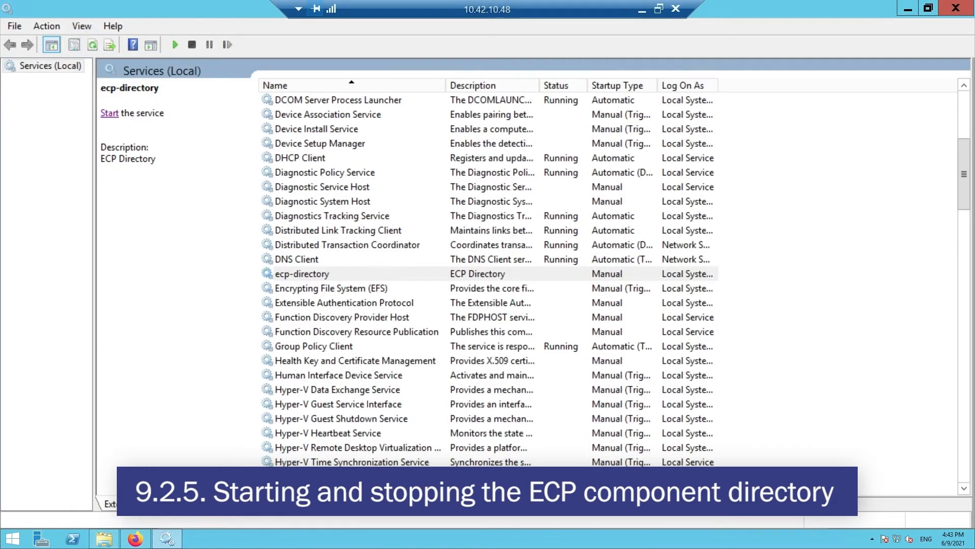
left_click(110, 113)
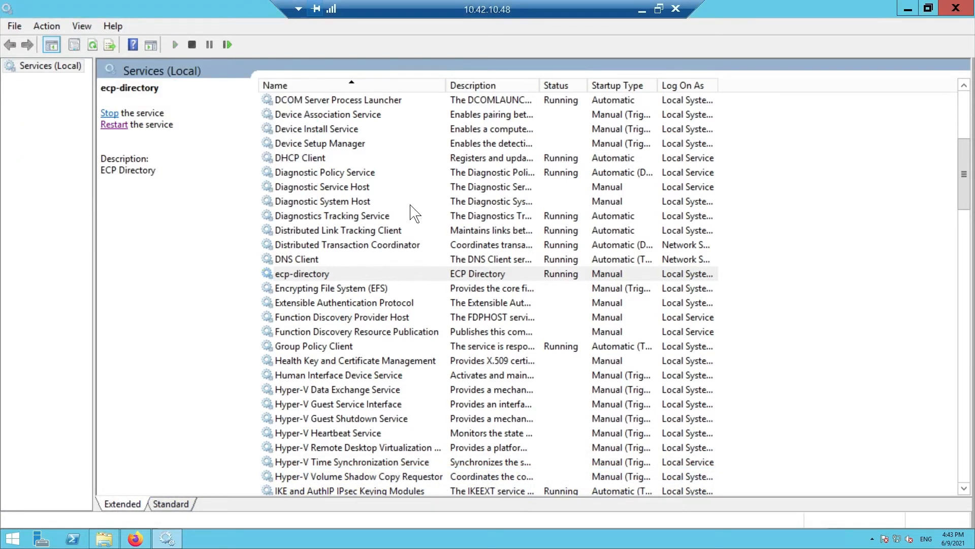
left_click(144, 536)
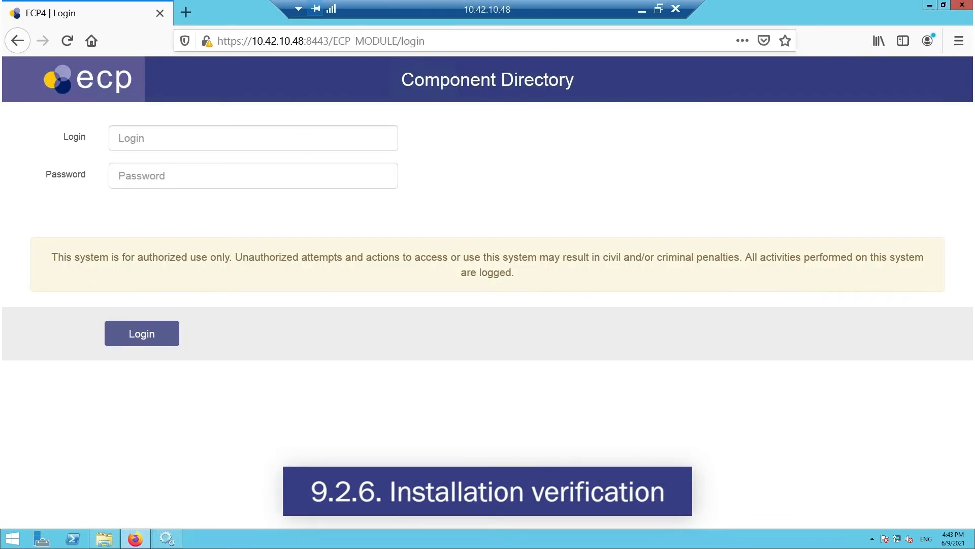
key("ctrl+l")
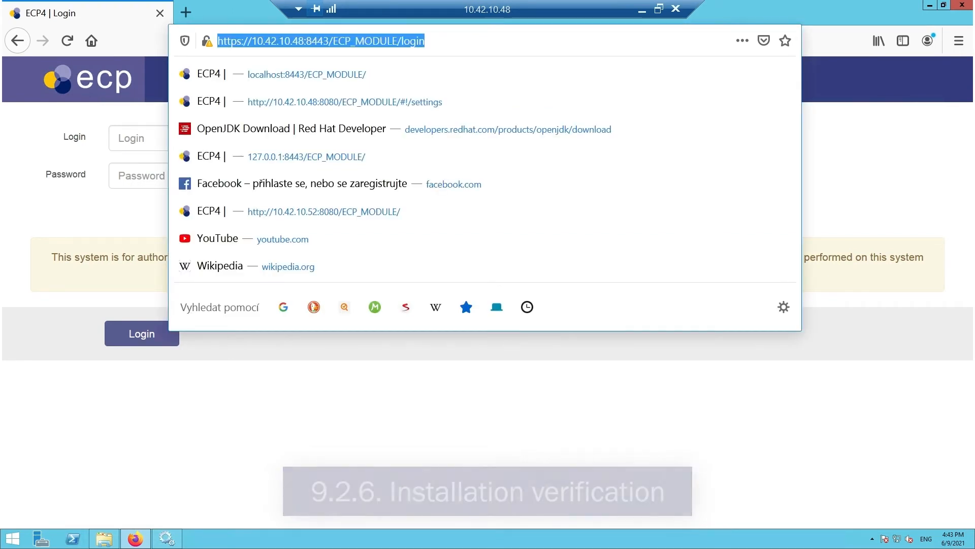
key("Return")
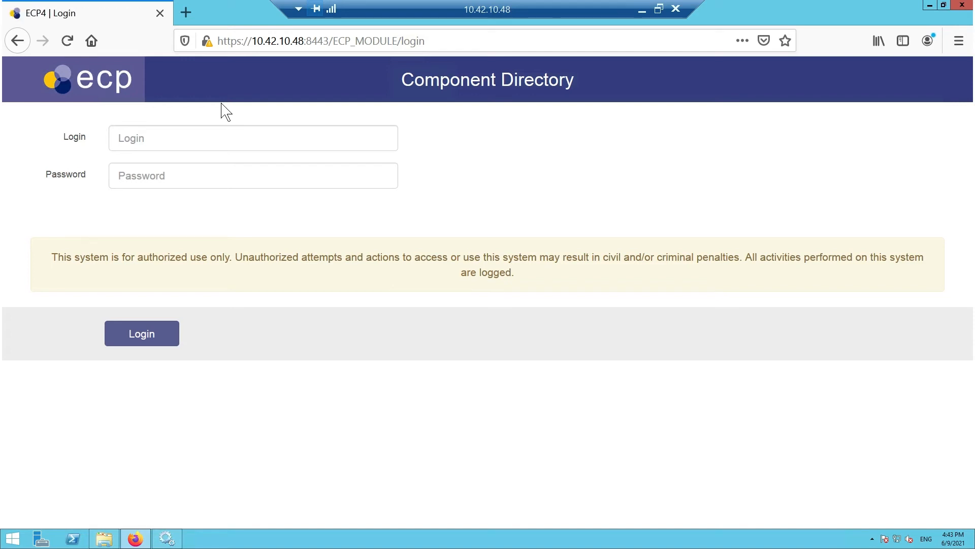
- Log in to the Component Directory as admin with the account password
left_click(215, 136)
type("adm")
key("Tab")
type("ad••••••")
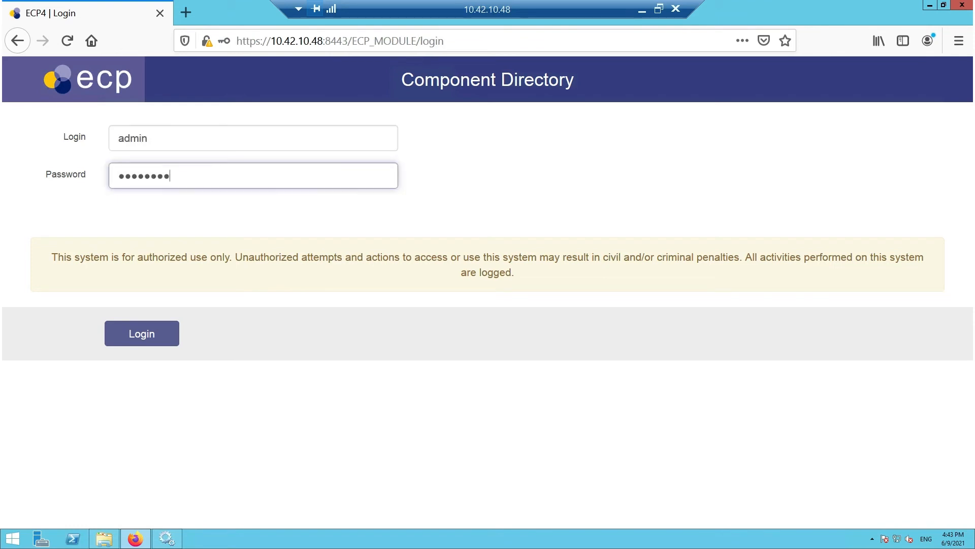
left_click(163, 328)
left_click(388, 192)
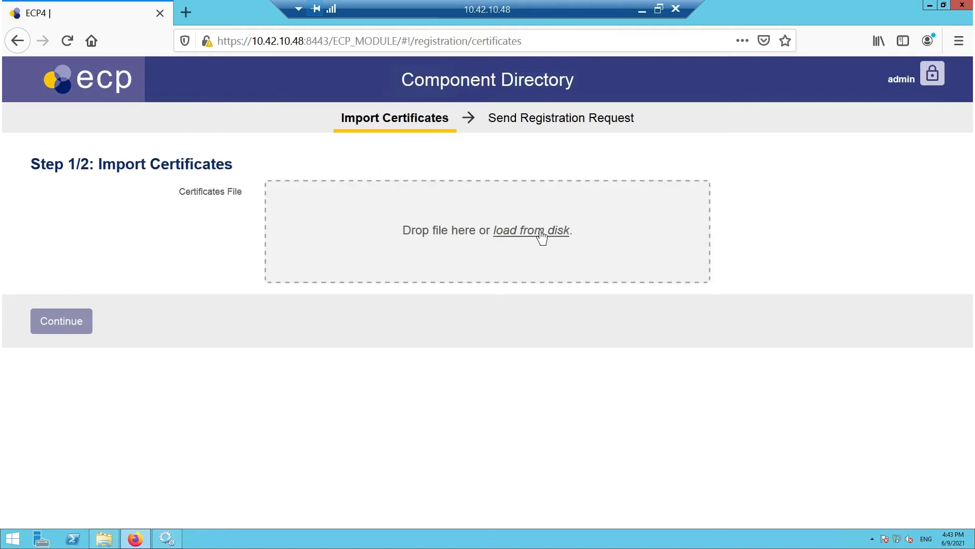
- Import the certificates file zoo-central.jks from C:\Videos and continue to the registration request
left_click(540, 230)
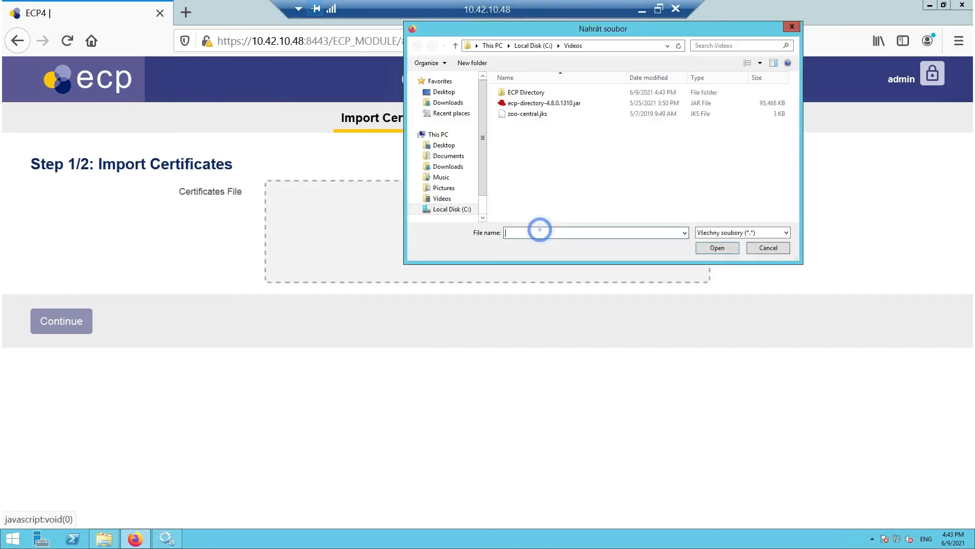
left_click(526, 114)
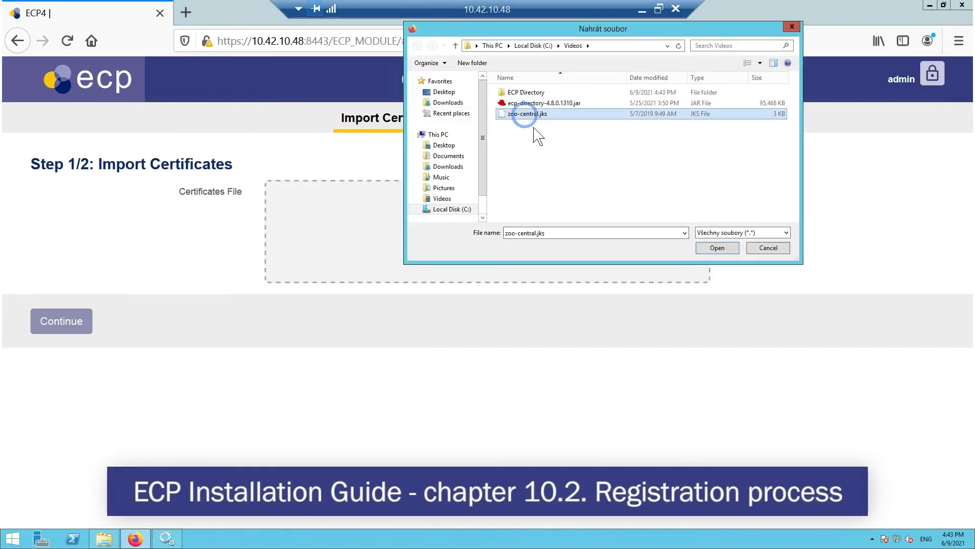
left_click(730, 248)
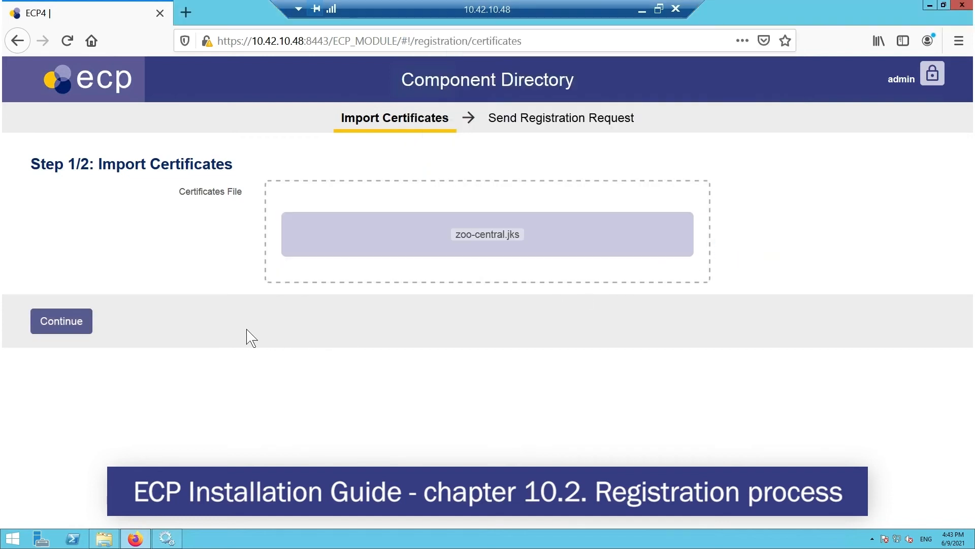
left_click(76, 328)
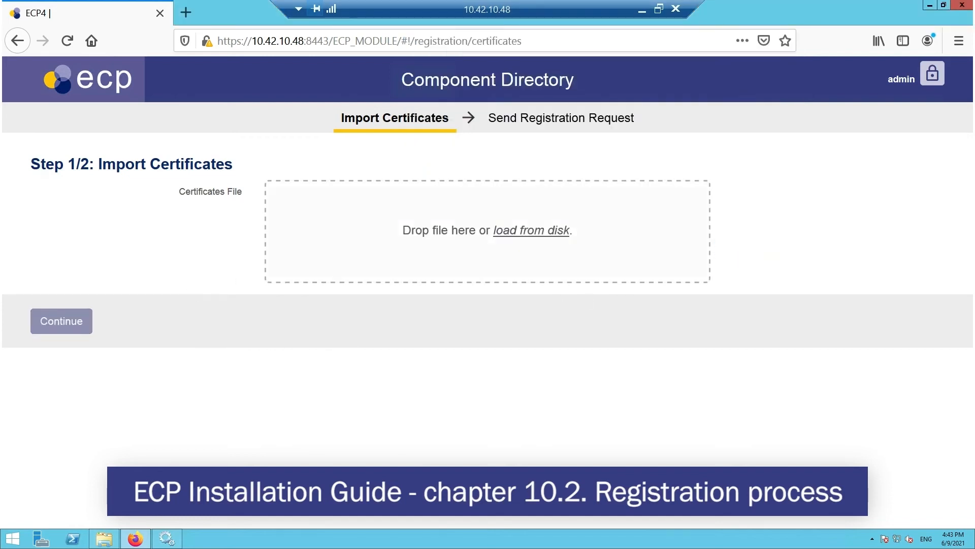
left_click(330, 189)
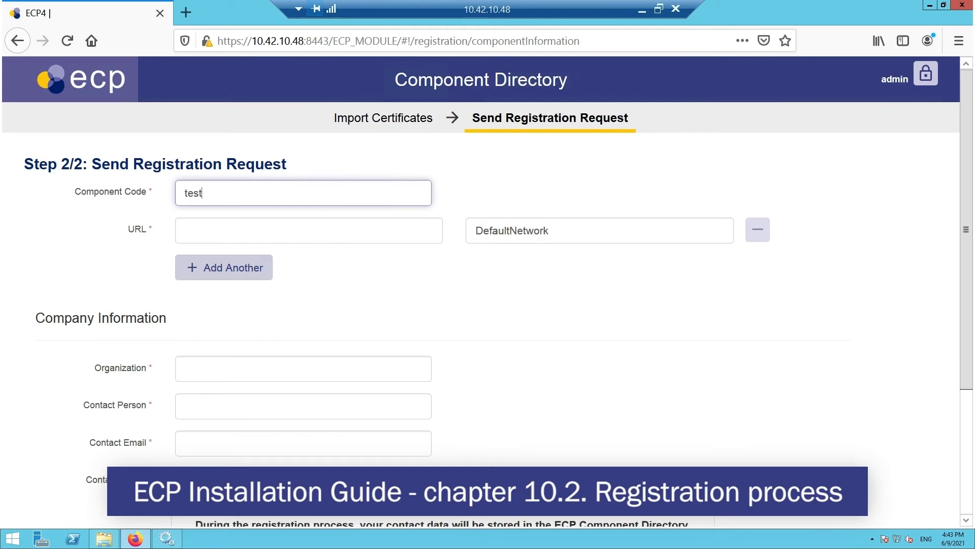
type("test-cd")
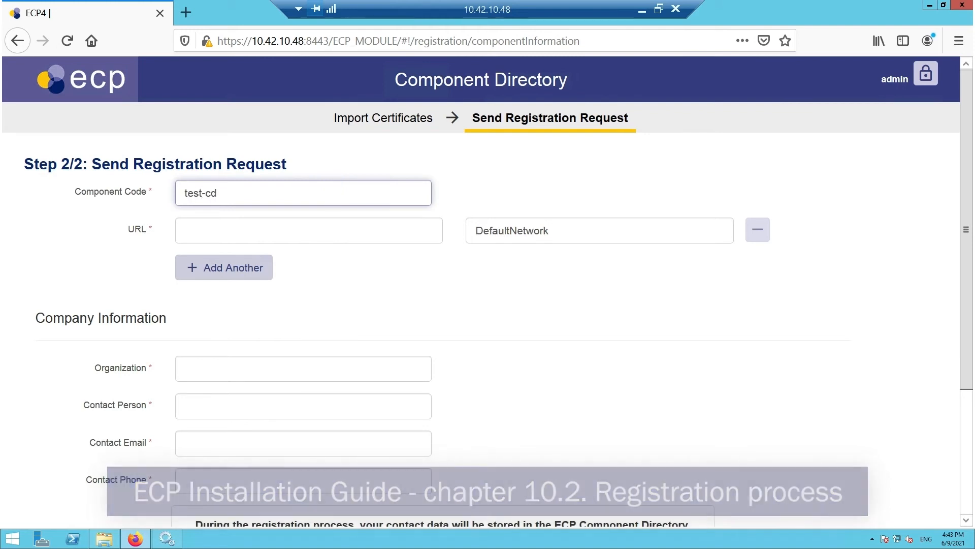
left_click(326, 222)
left_click(299, 41)
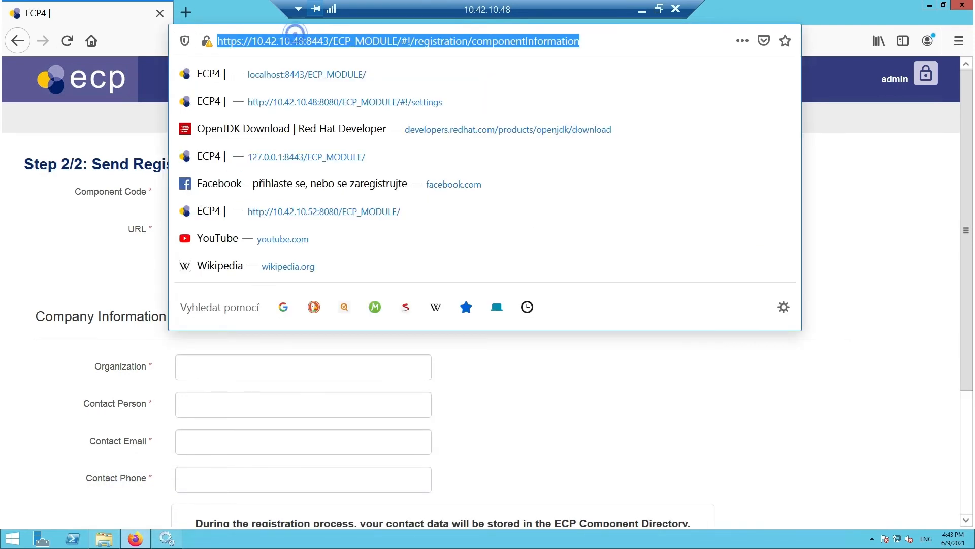
left_click(398, 41)
left_click_drag(397, 41, 217, 41)
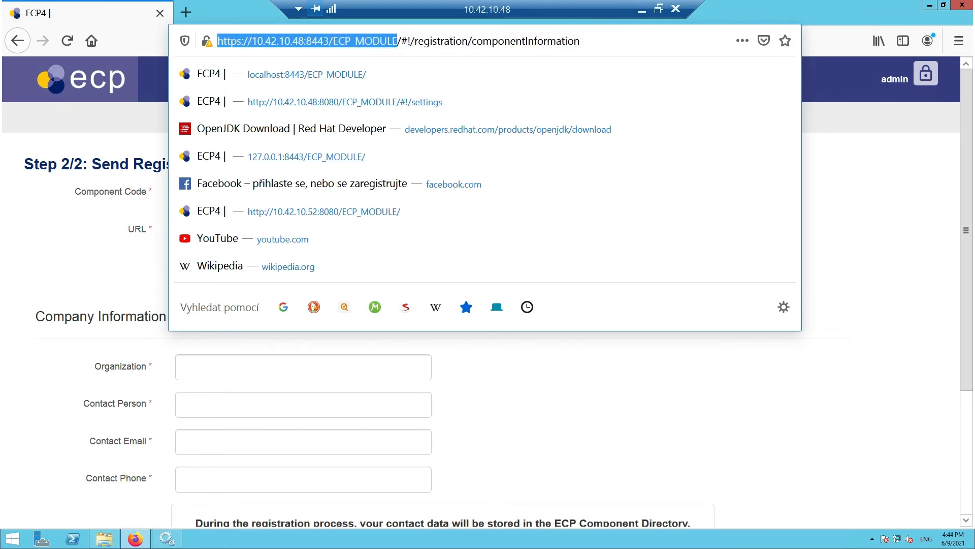
key("ctrl+c")
left_click(616, 424)
left_click(305, 230)
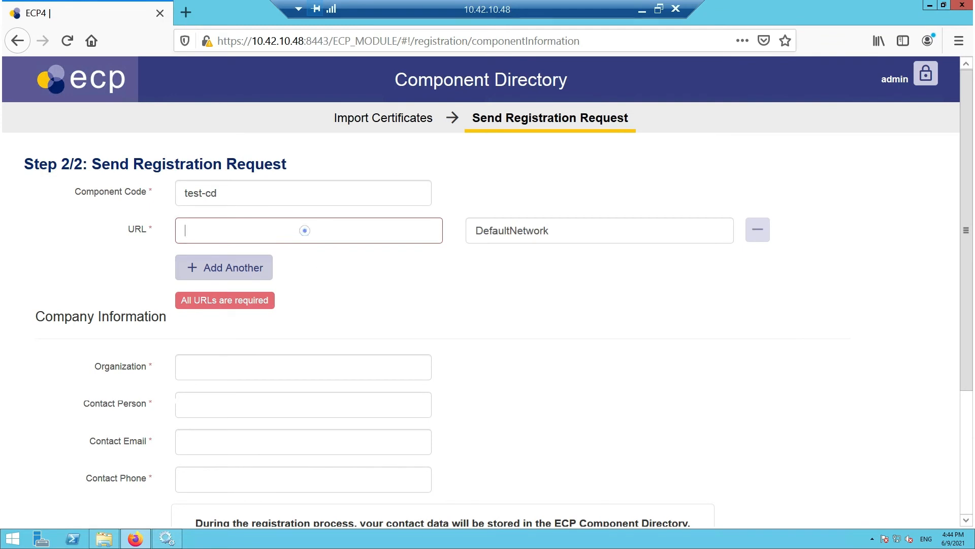
key("ctrl+v")
- Fill in the company information with organization Test and the contact person's name, e-mail and phone number
left_click(289, 367)
type("Test")
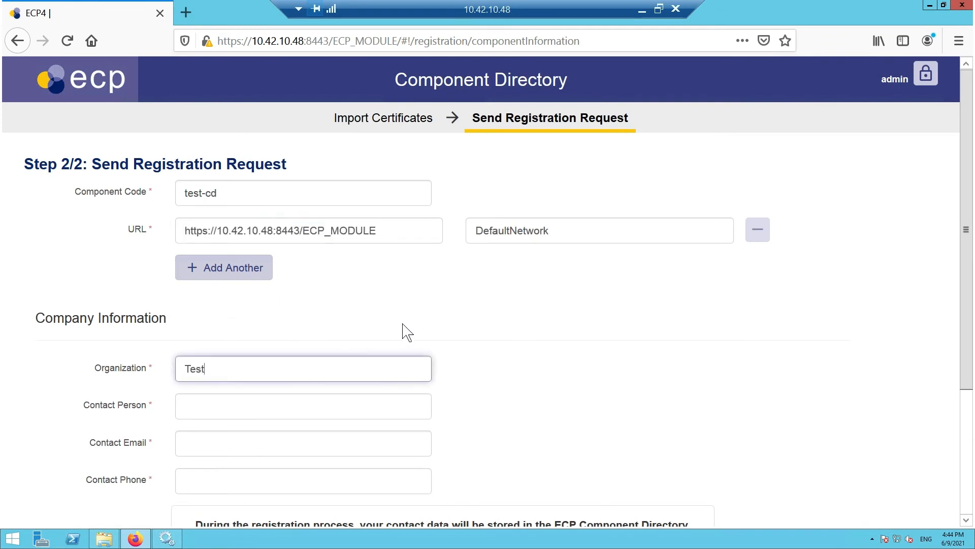
scroll(405, 331, "down", 3)
left_click(235, 333)
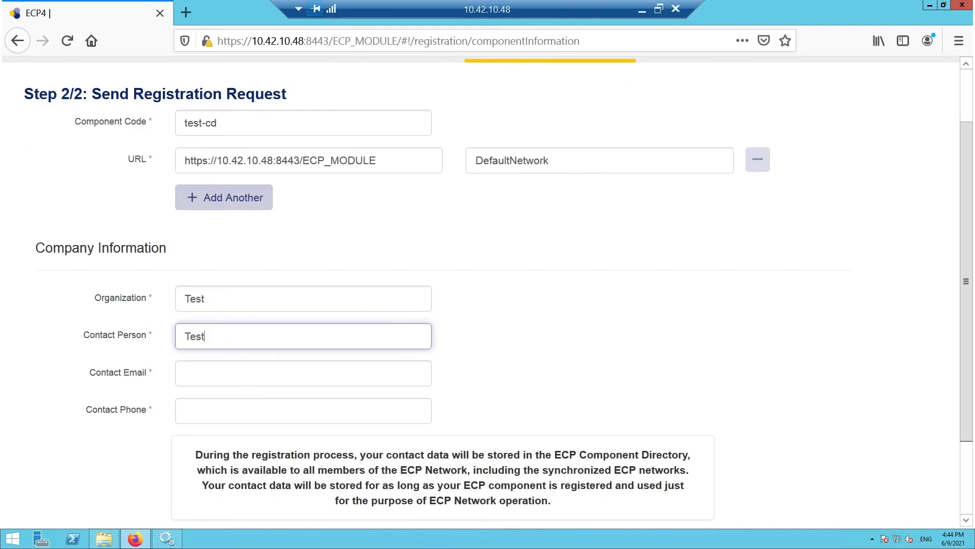
left_click(239, 374)
type("test")
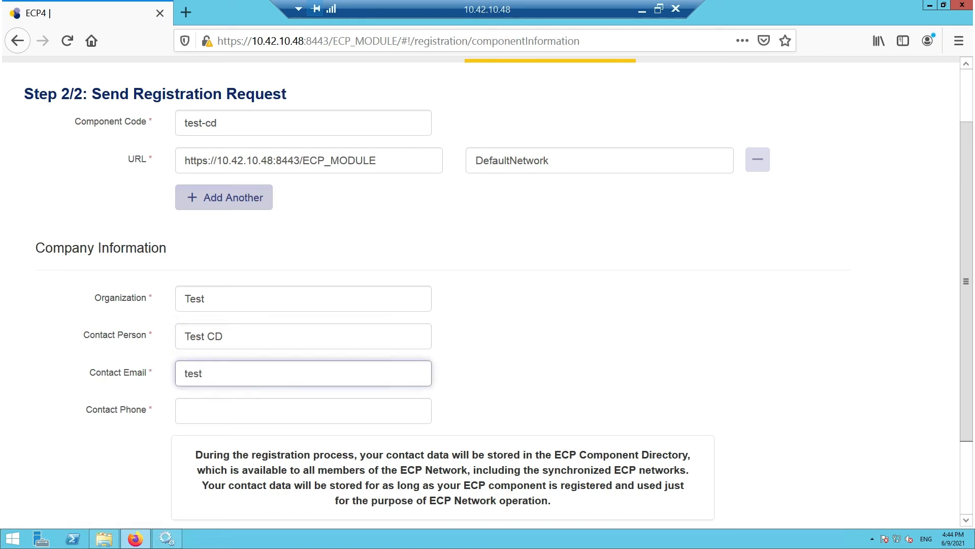
type("@cd.com")
left_click(243, 401)
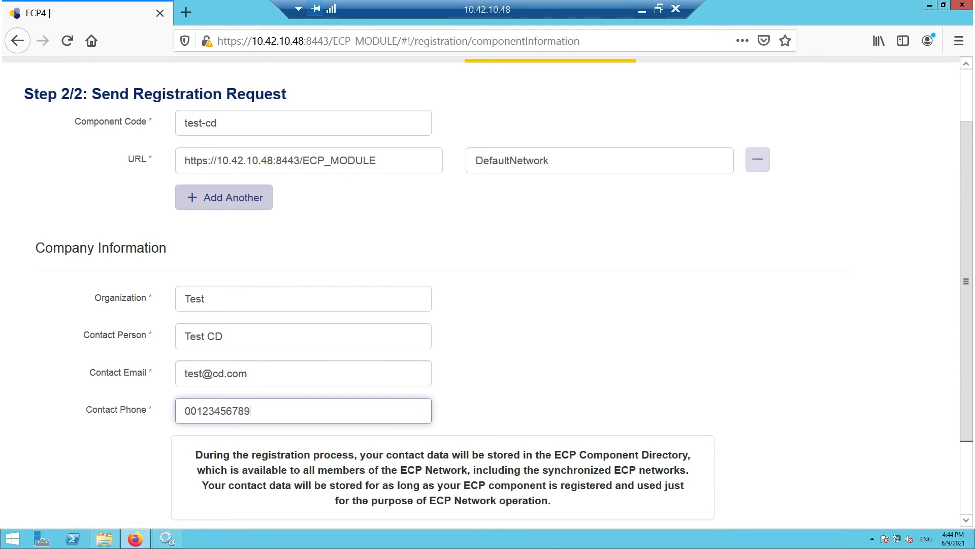
scroll(547, 388, "down", 3)
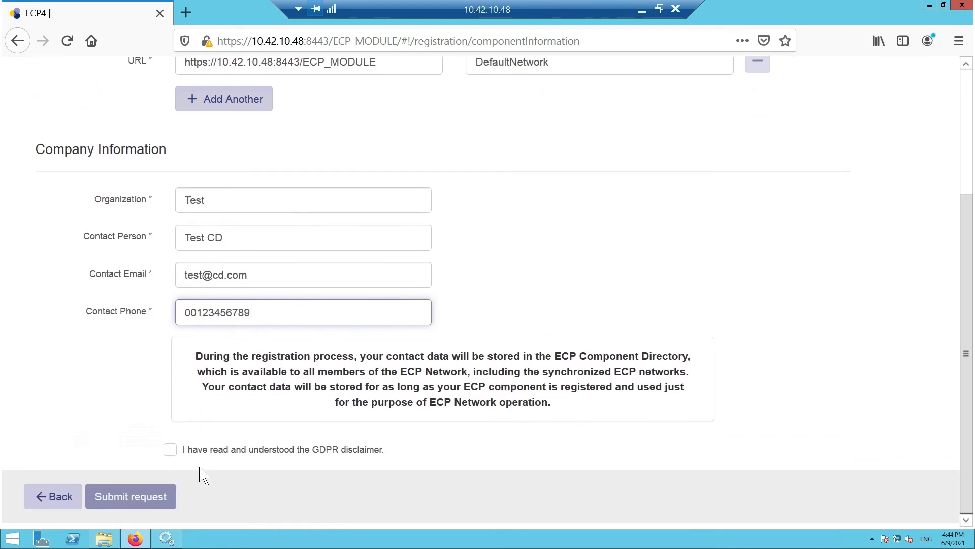
- Acknowledge the GDPR disclaimer and submit the component registration request
left_click(171, 454)
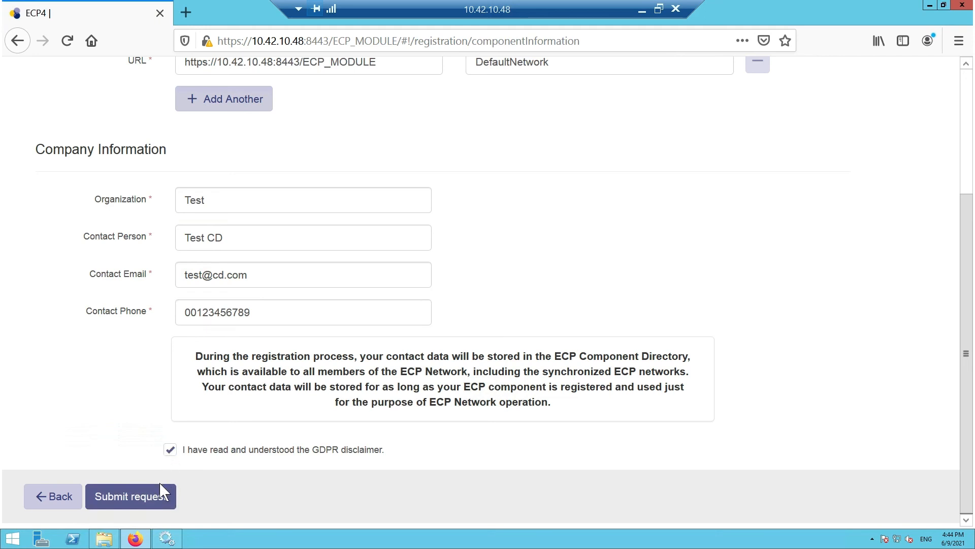
left_click(159, 498)
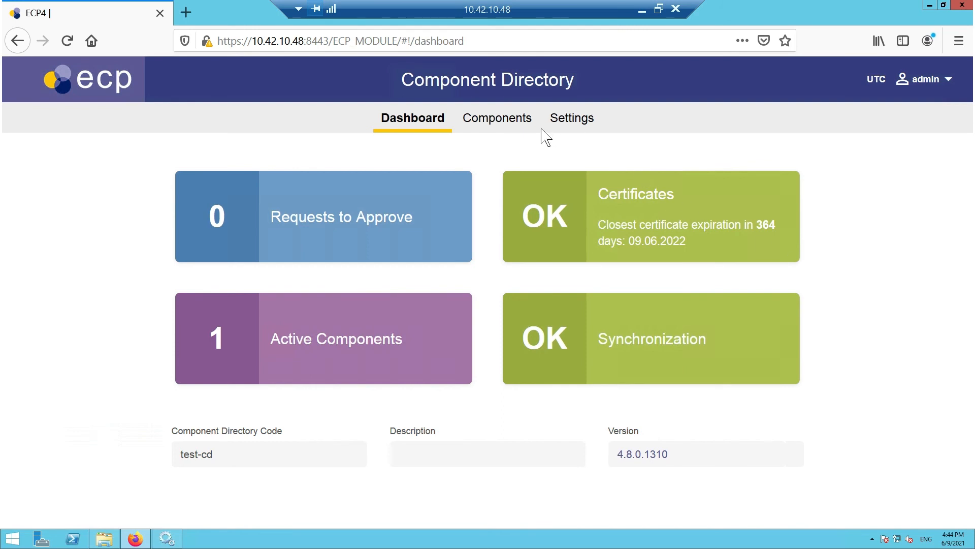
- Review the component overview, including requests to approve, registered components and other component directories
left_click(522, 130)
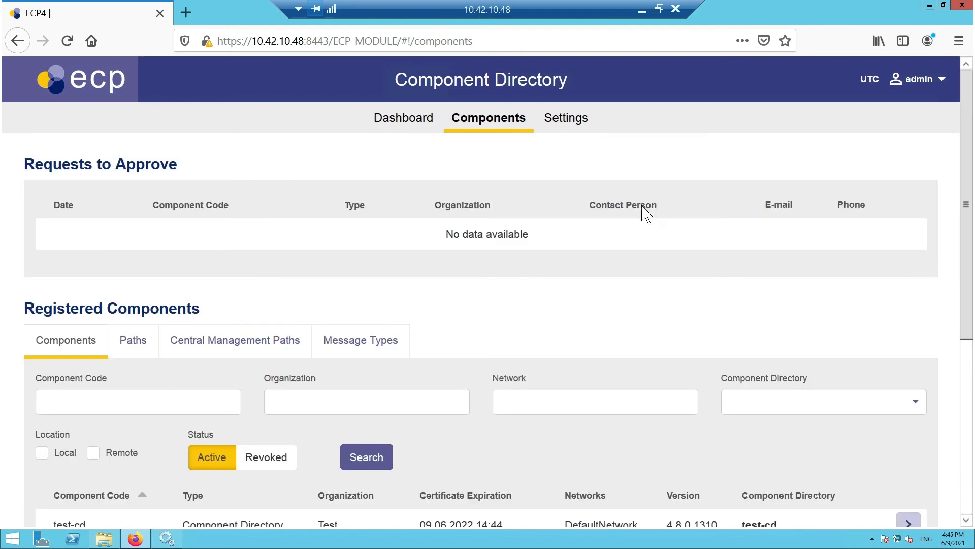
scroll(649, 253, "down", 3)
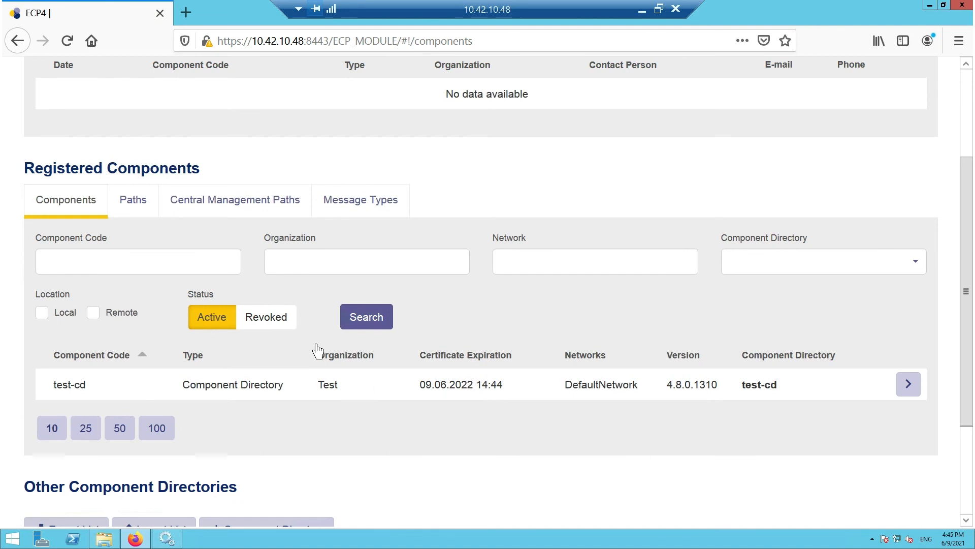
scroll(316, 349, "down", 3)
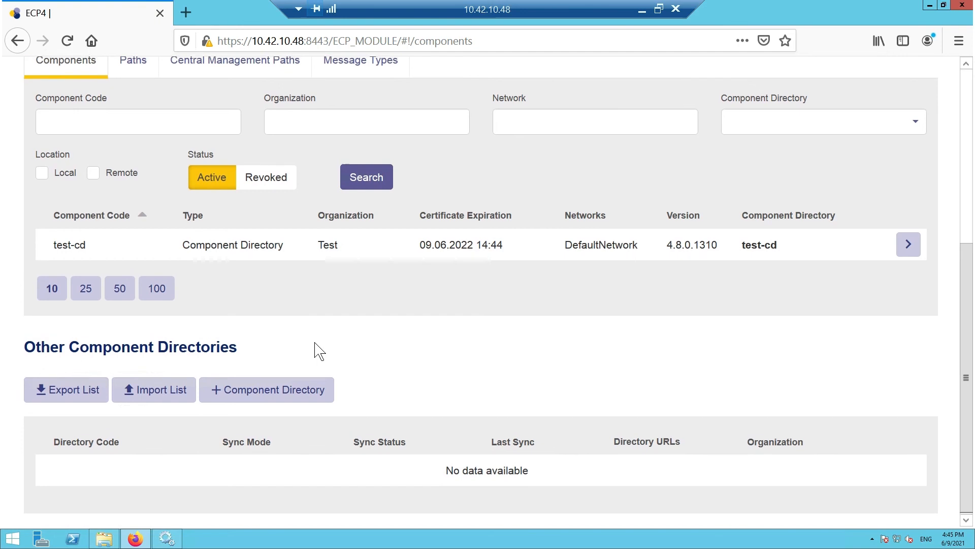
scroll(318, 348, "up", 6)
- Review the Component Directory settings, including company information, local certificates, system configuration and time zone
left_click(569, 122)
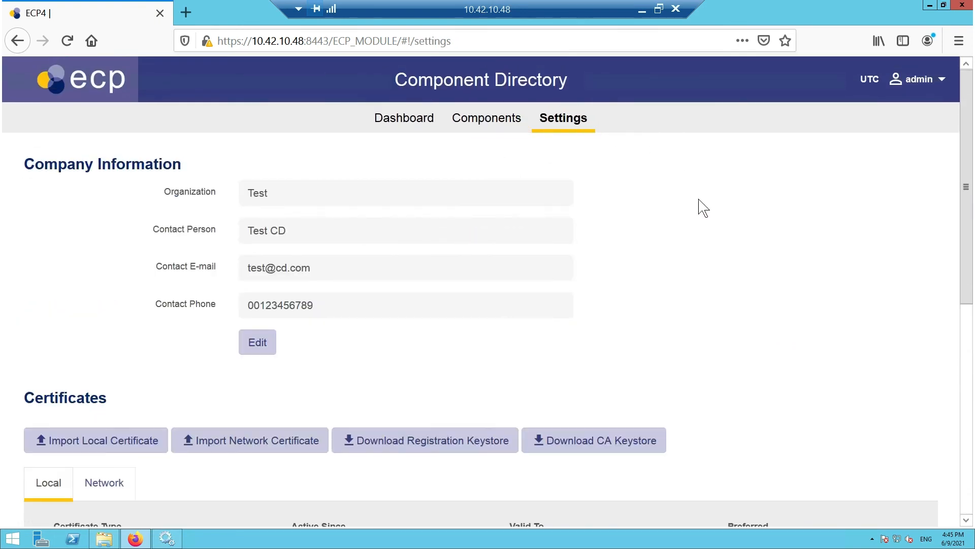
scroll(703, 209, "down", 2)
scroll(703, 208, "down", 5)
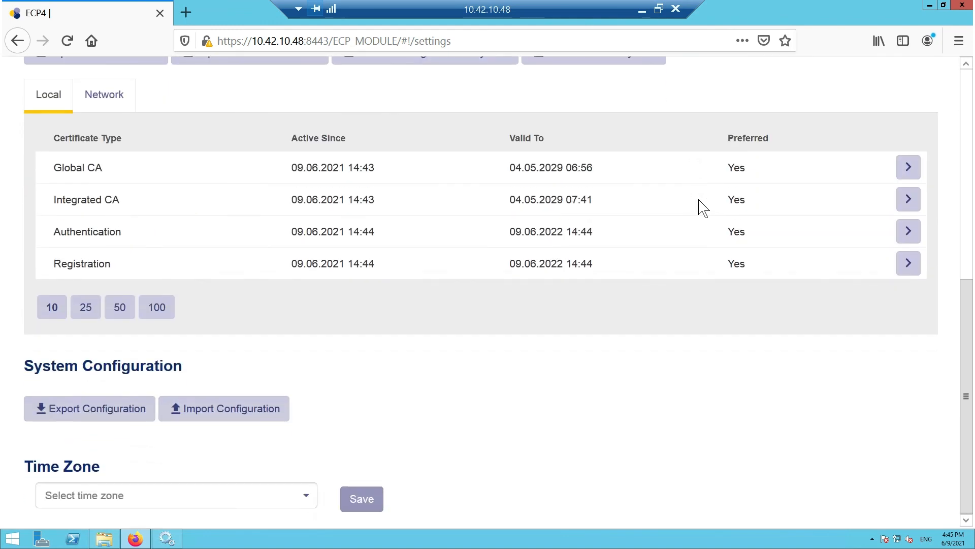
scroll(703, 208, "up", 6)
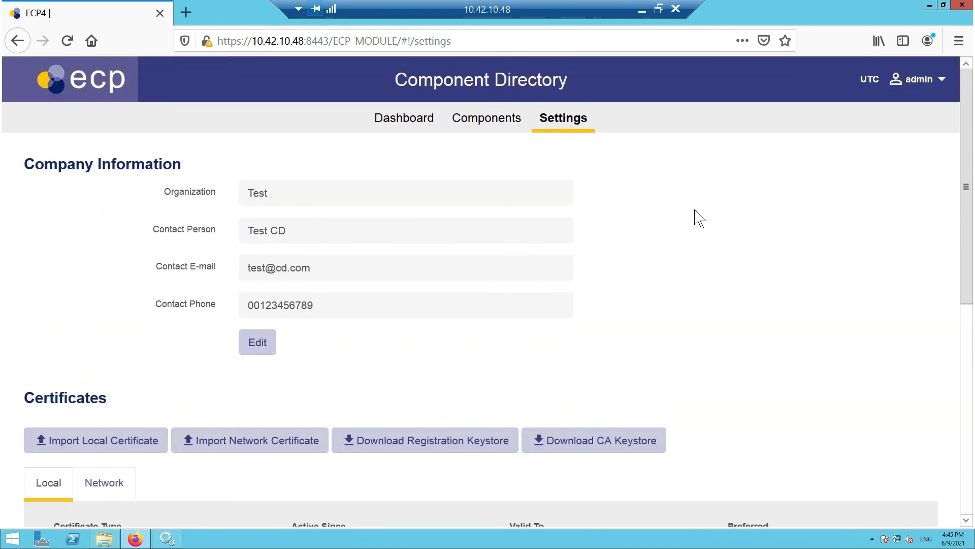